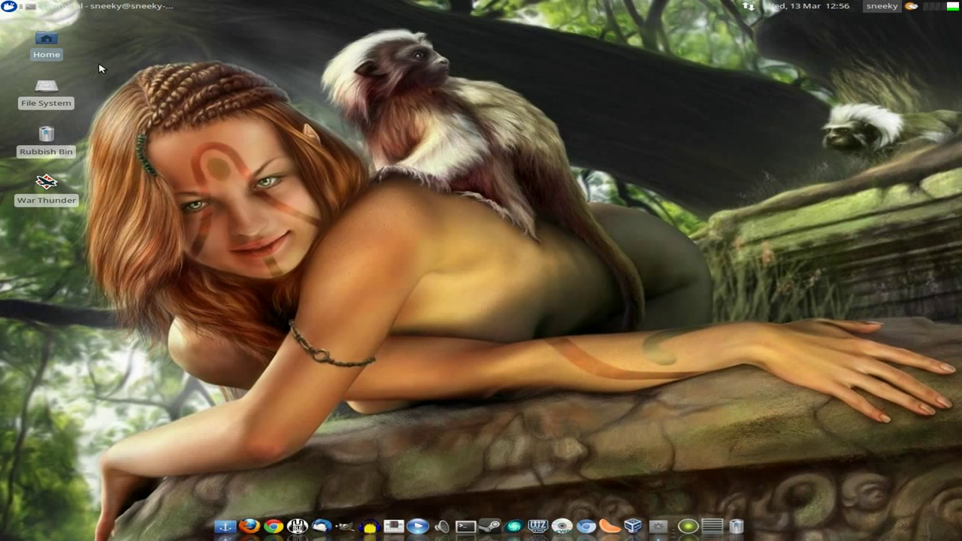
Launch vokoscreen from the Multimedia applications menu and move its window up and left
{"action": "left_click", "coordinate": [9, 8]}
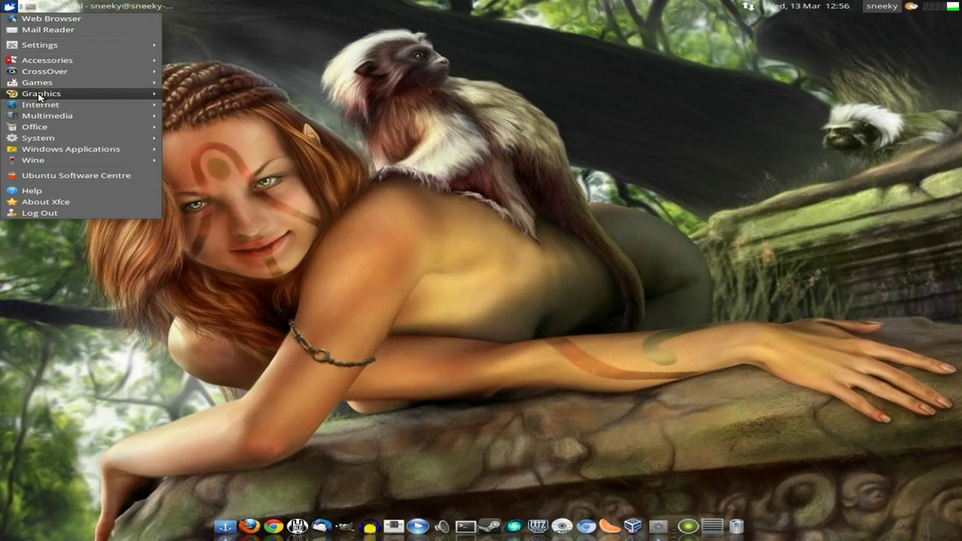
{"action": "mouse_move", "coordinate": [50, 118]}
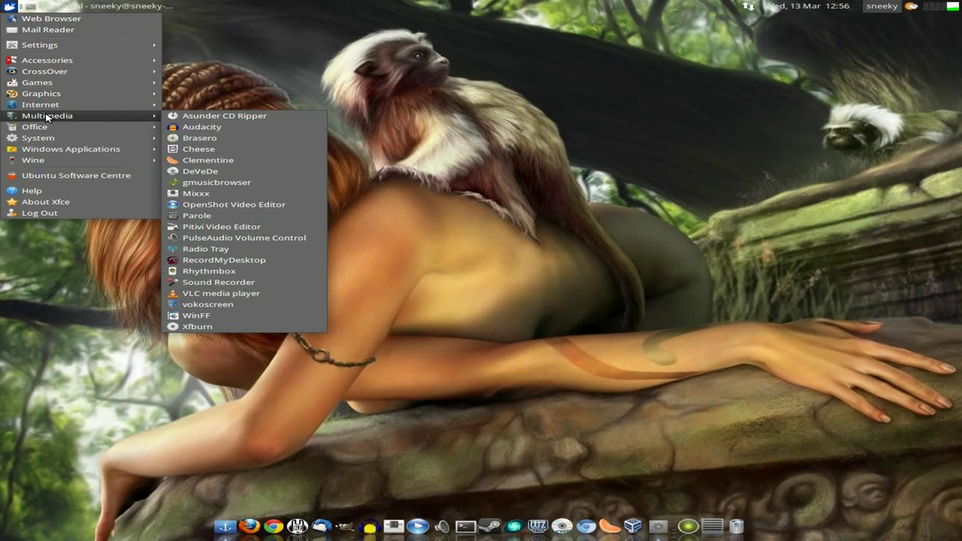
{"action": "left_click", "coordinate": [253, 305]}
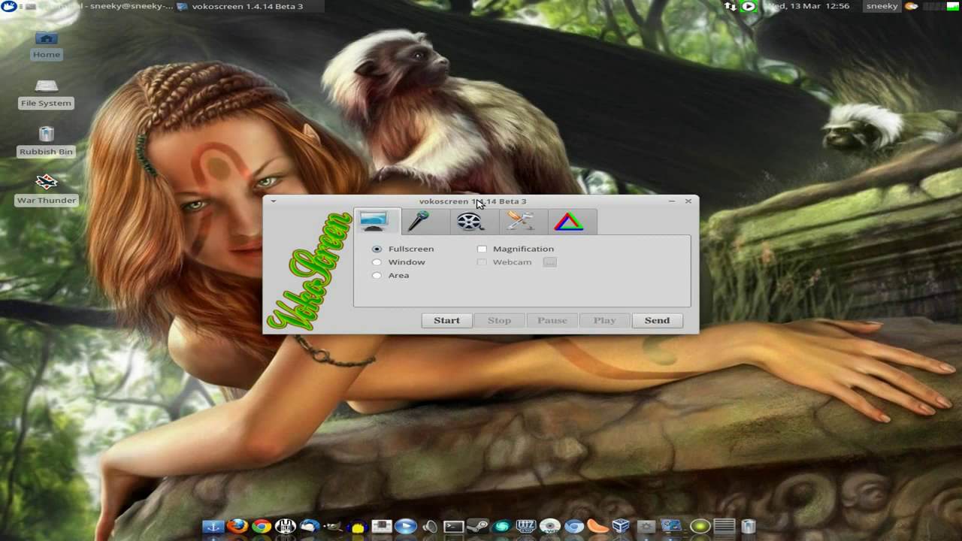
{"action": "left_click_drag", "start_coordinate": [477, 202], "coordinate": [459, 130]}
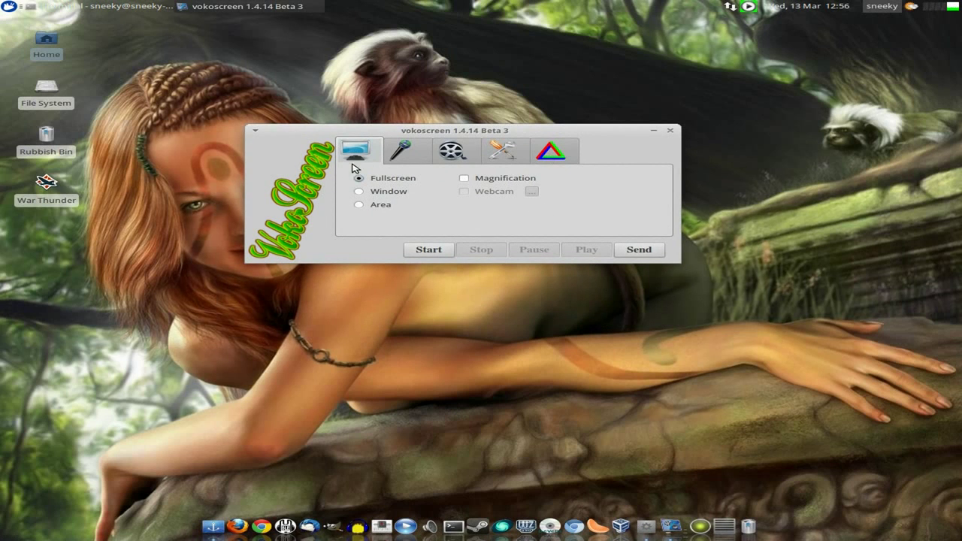
Try Window and Area capture, return to Fullscreen, and toggle Magnification on and off twice
{"action": "left_click", "coordinate": [360, 192]}
{"action": "left_click", "coordinate": [359, 205]}
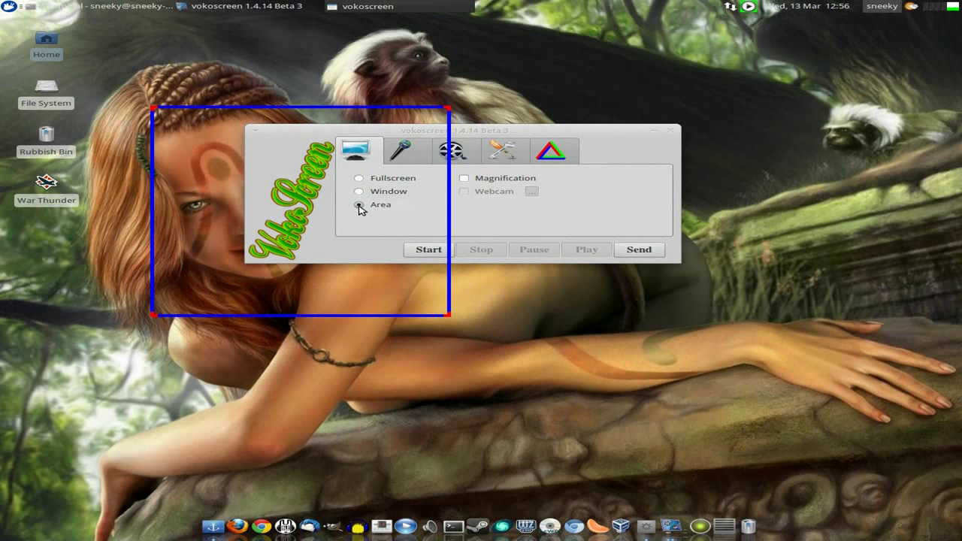
{"action": "left_click", "coordinate": [359, 181]}
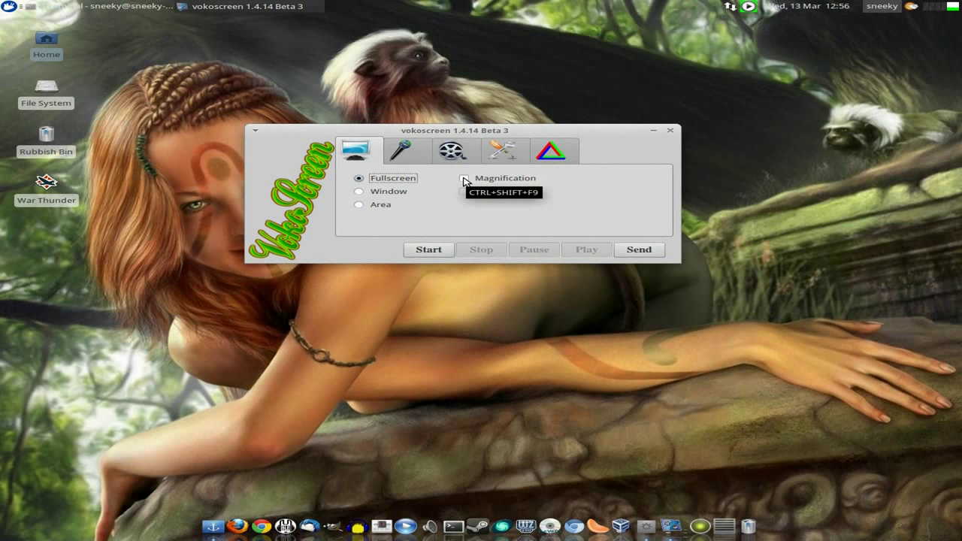
{"action": "left_click", "coordinate": [464, 180]}
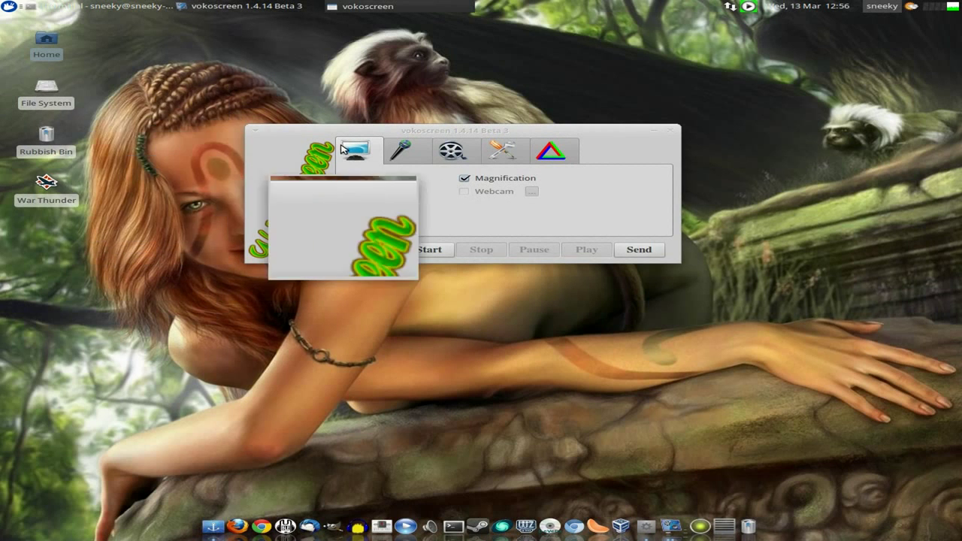
{"action": "left_click", "coordinate": [465, 180]}
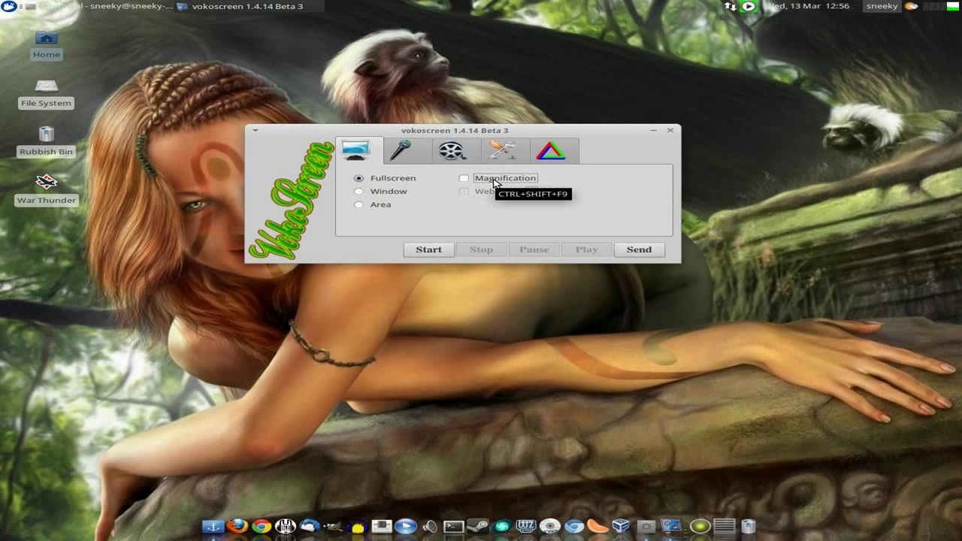
{"action": "left_click", "coordinate": [465, 179]}
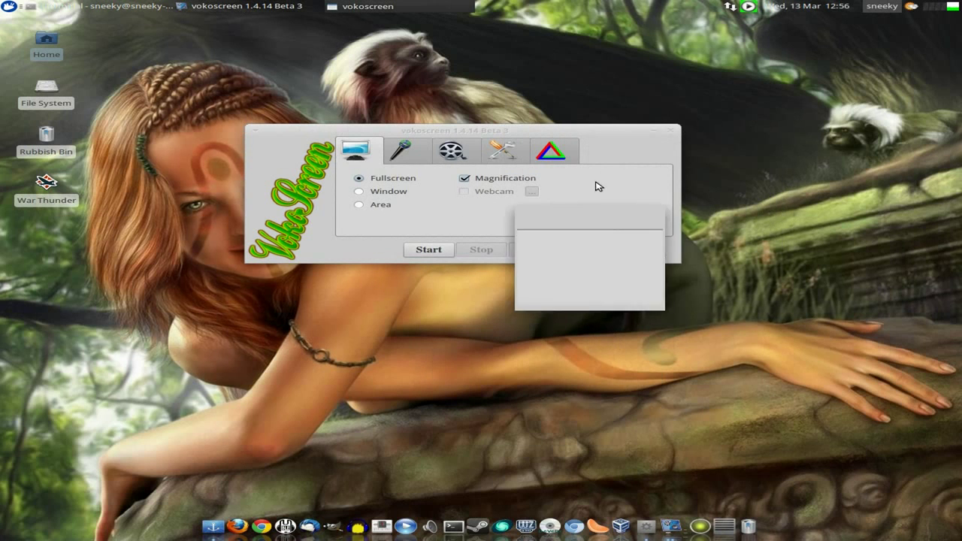
{"action": "left_click", "coordinate": [470, 181]}
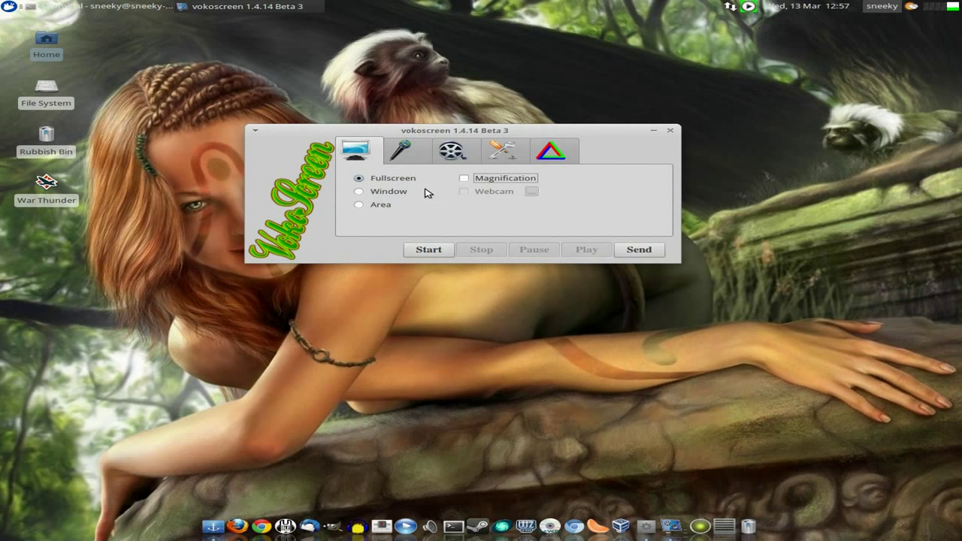
Show the audio settings listing the Pulse C-Media USB and Built-in Audio devices
{"action": "left_click", "coordinate": [406, 157]}
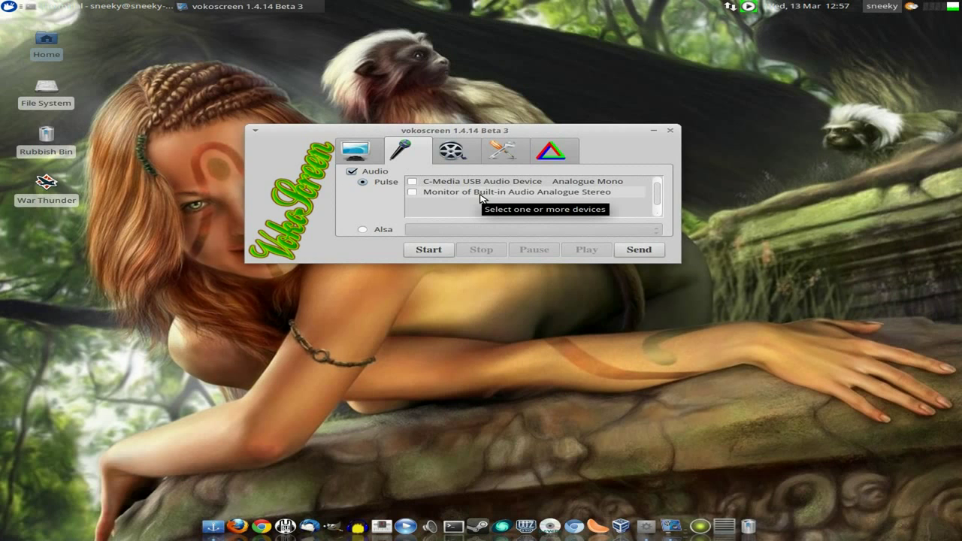
In the video settings, restore the Standard defaults, then choose the mpeg4 codec and 30 frames per second
{"action": "left_click", "coordinate": [454, 155]}
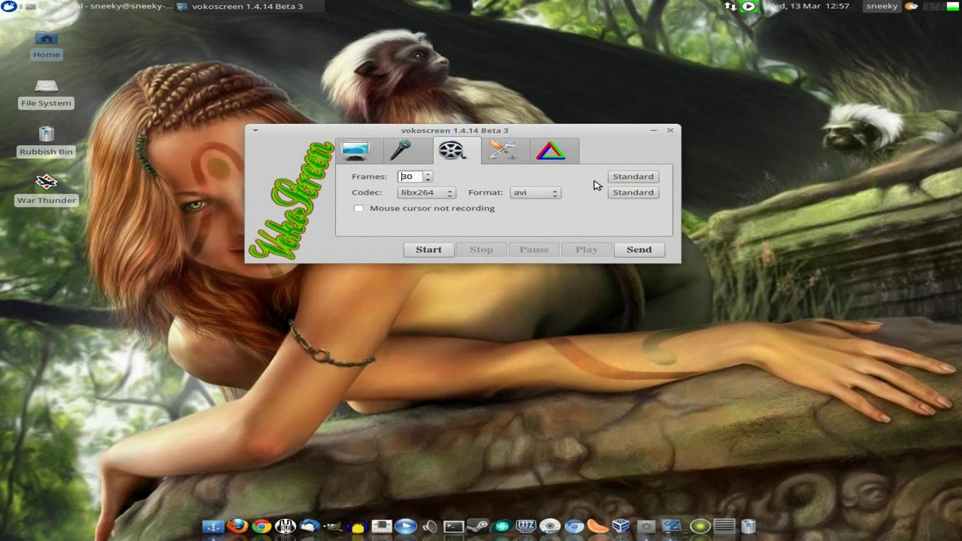
{"action": "left_click", "coordinate": [636, 177]}
{"action": "left_click", "coordinate": [631, 194]}
{"action": "left_click", "coordinate": [449, 196]}
{"action": "left_click", "coordinate": [433, 181]}
{"action": "left_click", "coordinate": [428, 176]}
Dismiss the mail-video dialog and show the Videos save folder and player settings
{"action": "left_click", "coordinate": [648, 251]}
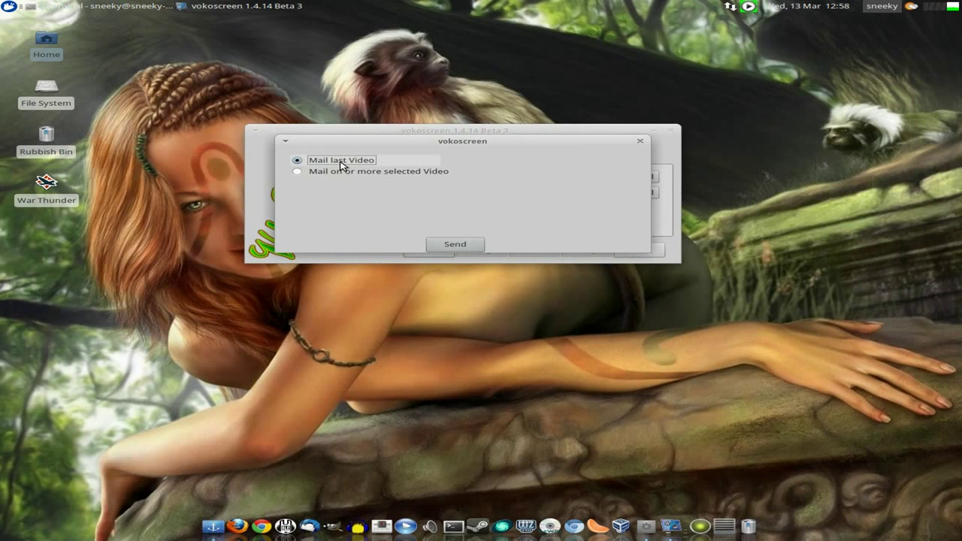
{"action": "left_click", "coordinate": [640, 140]}
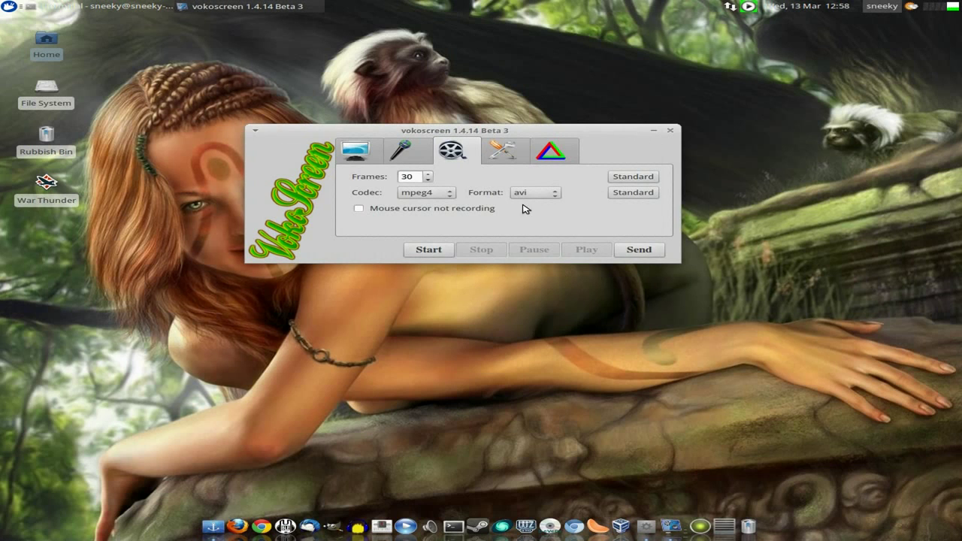
{"action": "left_click", "coordinate": [504, 152]}
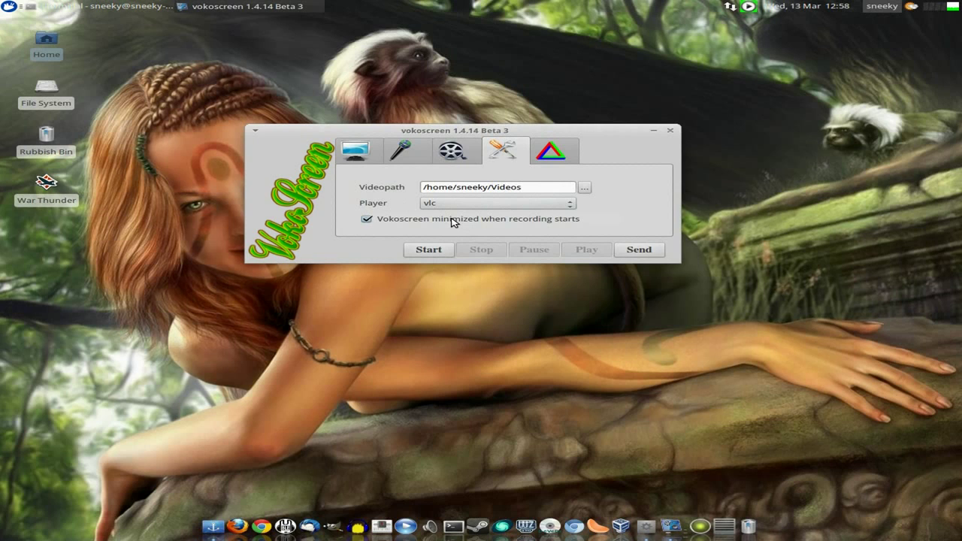
Pick vlc from the Player list
{"action": "left_click", "coordinate": [571, 205]}
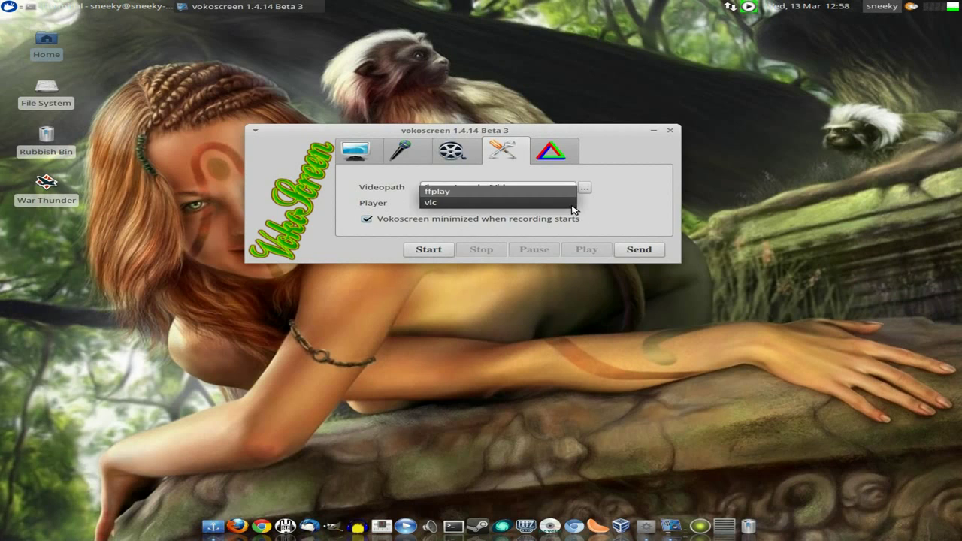
{"action": "left_click", "coordinate": [541, 203]}
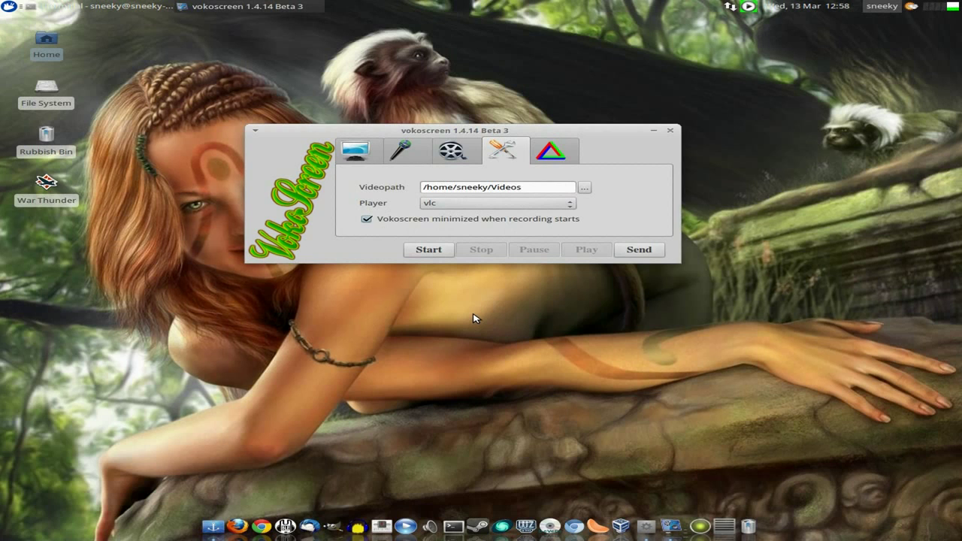
Start the fullscreen recording, letting vokoscreen minimize to the background
{"action": "left_click", "coordinate": [429, 250]}
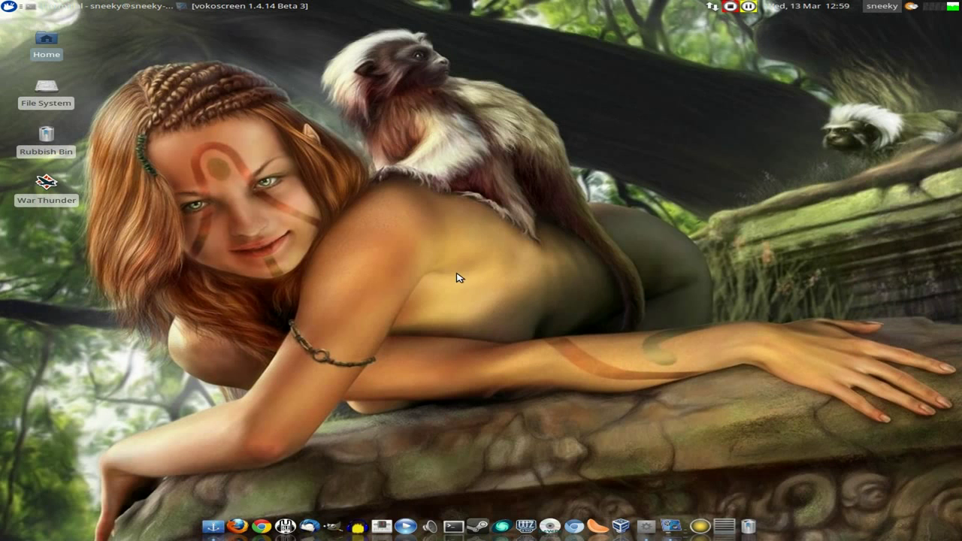
Open Firefox maximized, go from the BBC homepage to BBC News, scroll it, then close Firefox
{"action": "left_click", "coordinate": [237, 527]}
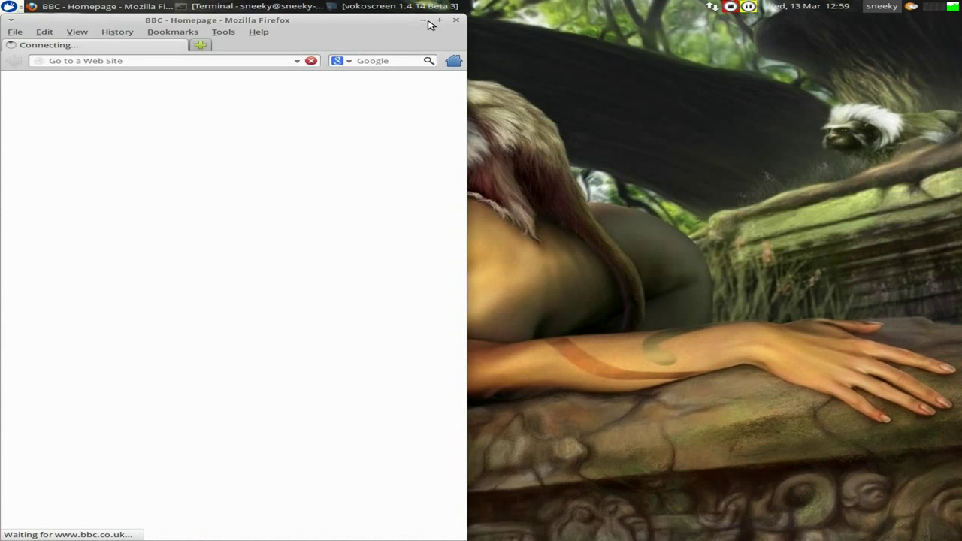
{"action": "left_click", "coordinate": [439, 21]}
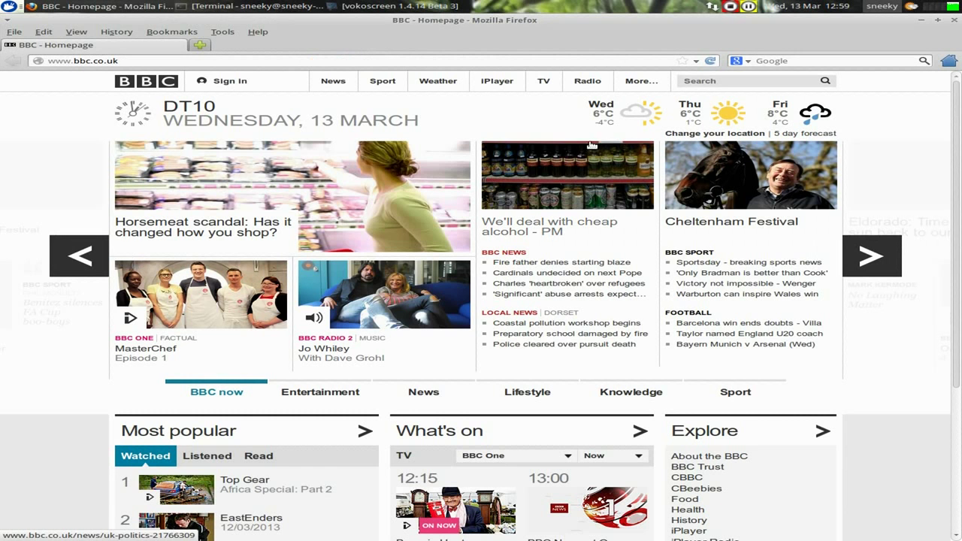
{"action": "left_click", "coordinate": [509, 254]}
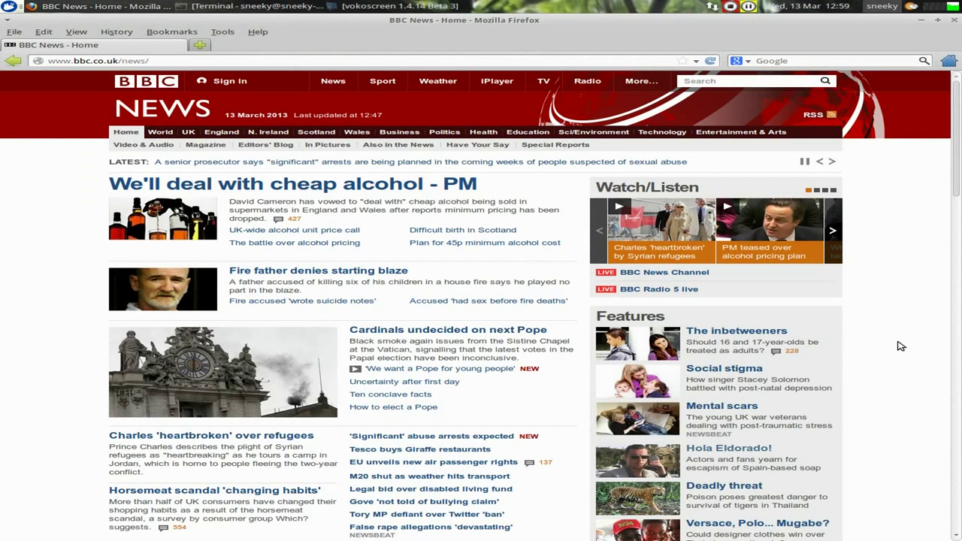
{"action": "scroll", "coordinate": [903, 349], "scroll_direction": "down", "scroll_amount": 3}
{"action": "scroll", "coordinate": [903, 350], "scroll_direction": "up", "scroll_amount": 4}
{"action": "left_click", "coordinate": [954, 21]}
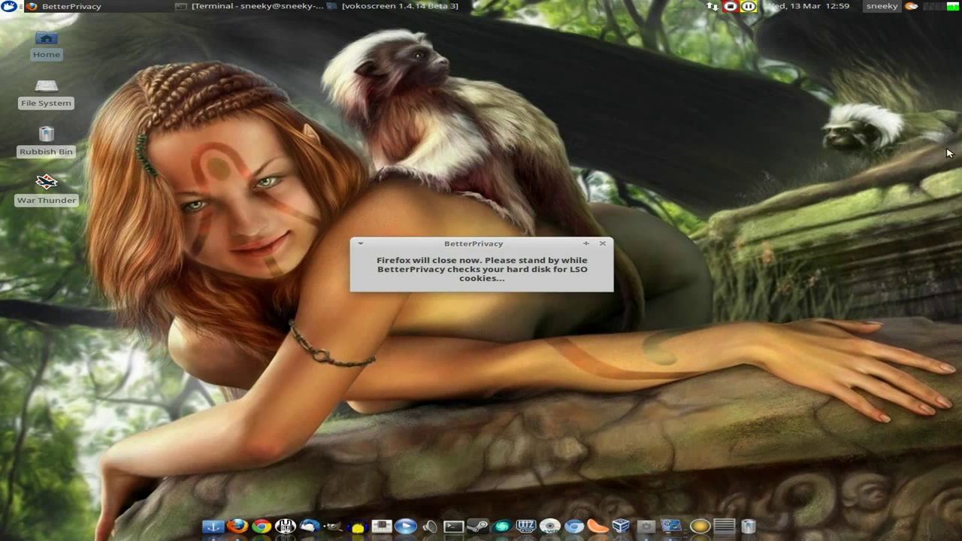
Stop recording from the tray and play screencast-1.avi from the restored vokoscreen window
{"action": "left_click", "coordinate": [730, 9]}
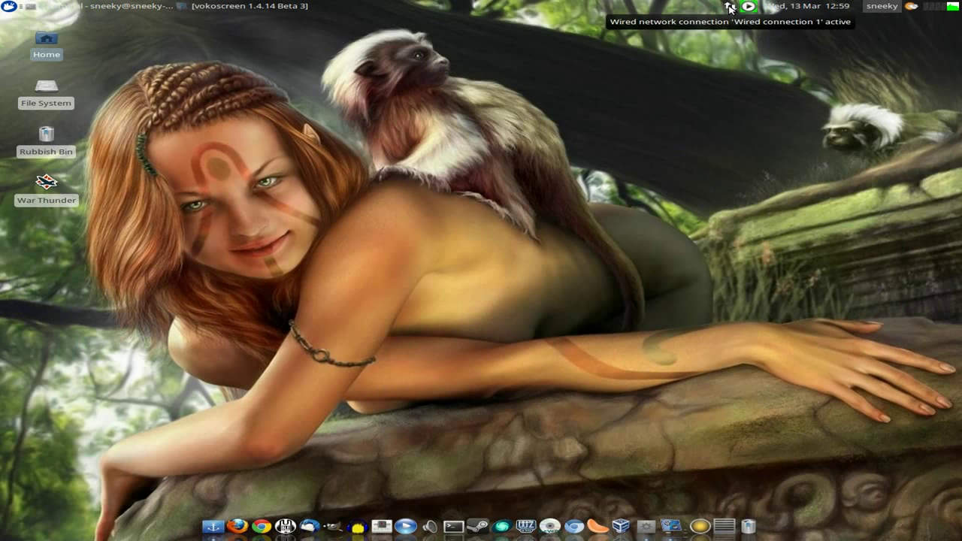
{"action": "left_click", "coordinate": [248, 6]}
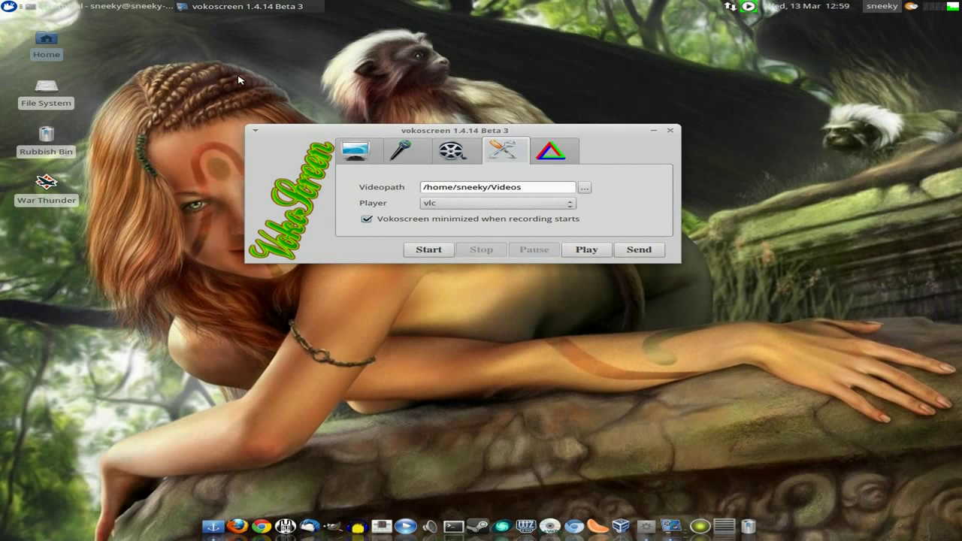
{"action": "left_click", "coordinate": [587, 250]}
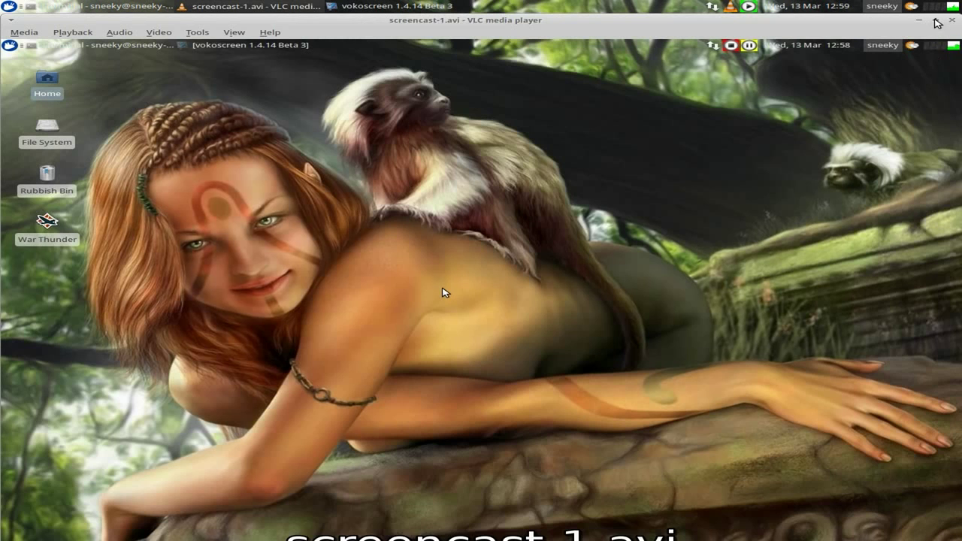
Watch screencast-1.avi in a windowed VLC with playback controls, then close VLC
{"action": "left_click", "coordinate": [936, 20]}
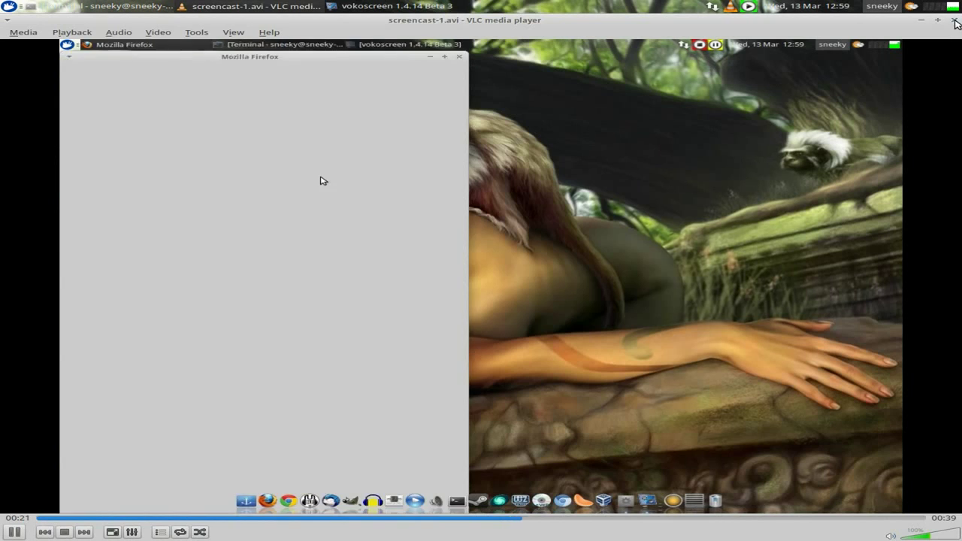
{"action": "left_click", "coordinate": [954, 20]}
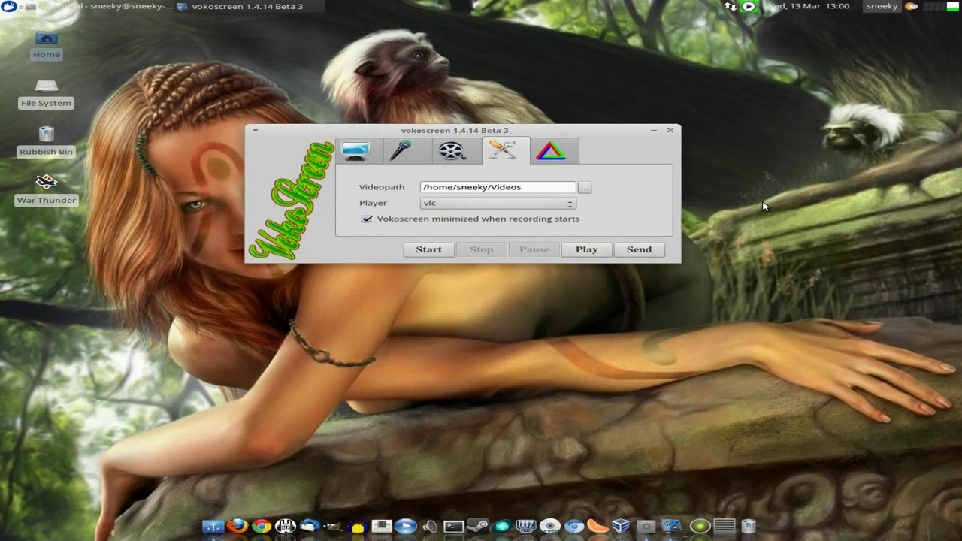
Close the vokoscreen window, leaving the bare Xfce desktop
{"action": "left_click", "coordinate": [671, 132]}
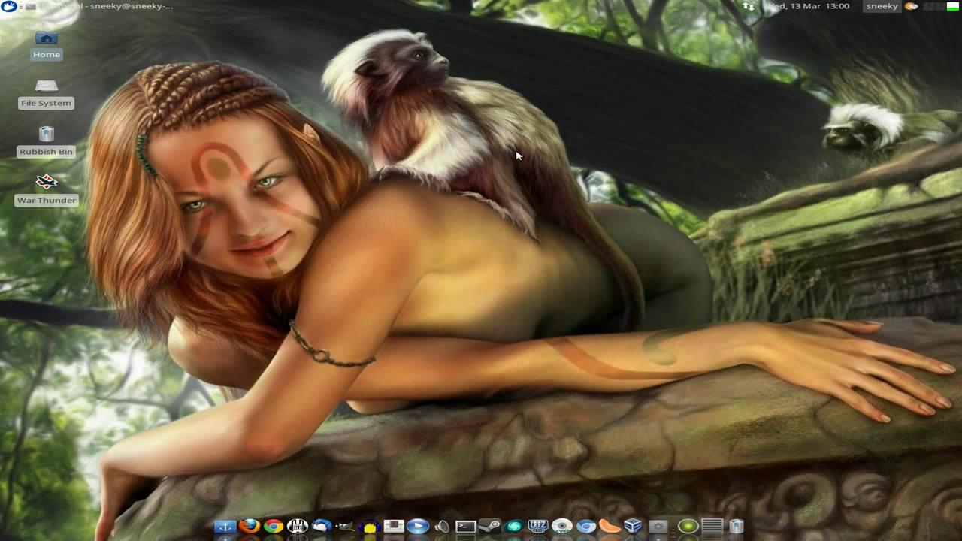